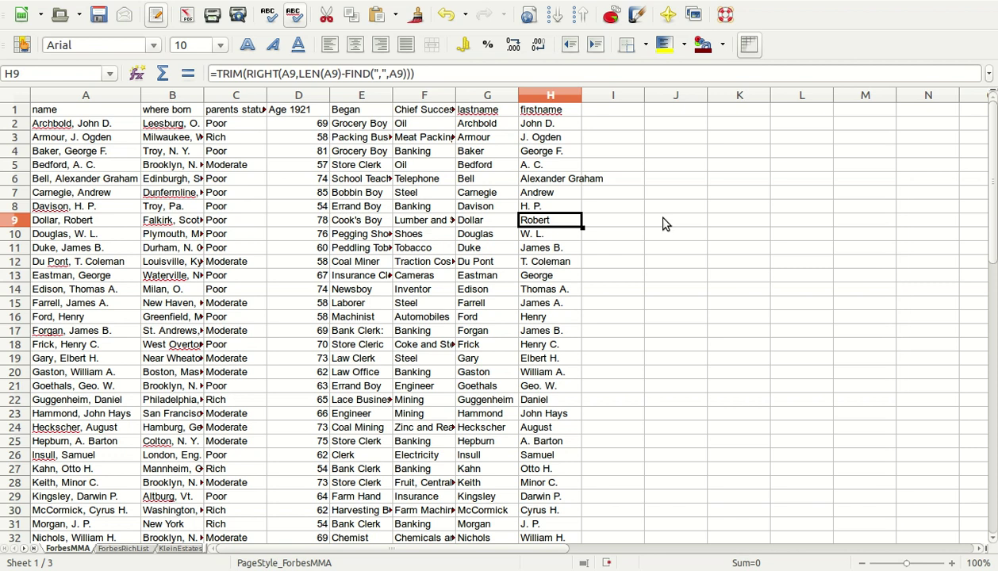
Browse the names in column A, from Armour, J. Ogden to the last entry, returning to Archbold, John D.
key("Up")
key("Left")
key("Left")
key("Left")
key("Left")
key("Left")
key("Up")
key("Up")
key("Up")
key("Up")
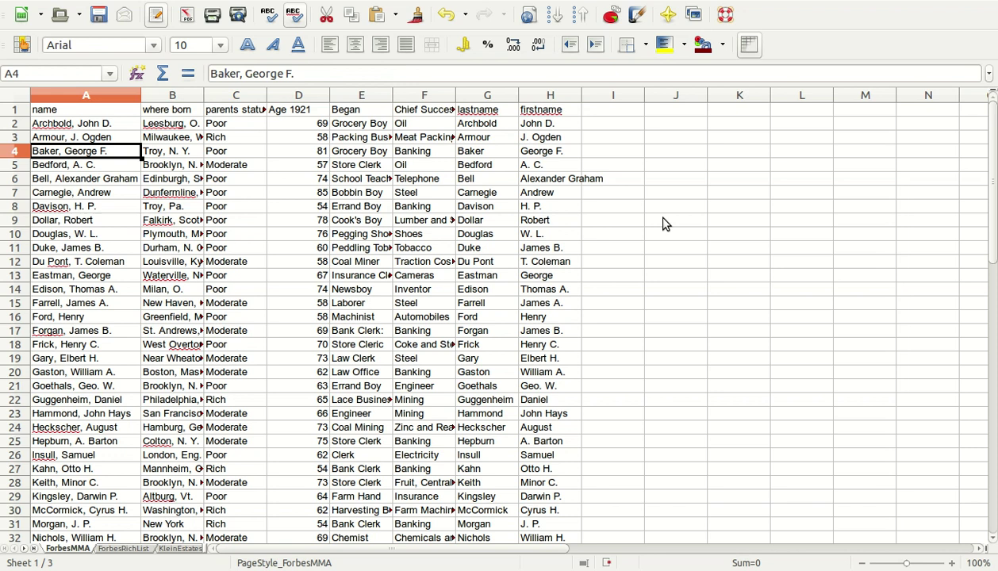
key("Up")
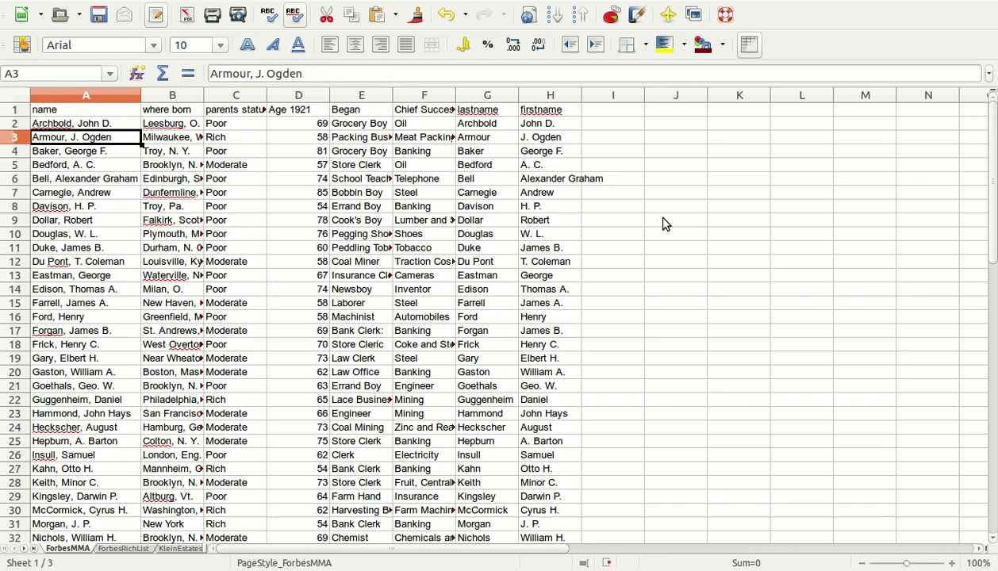
key("Up")
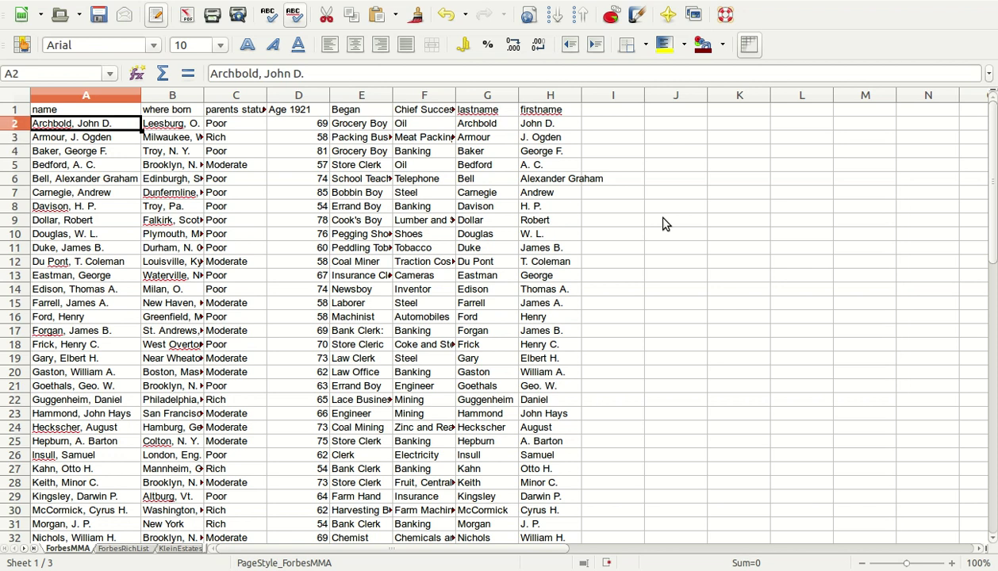
key("Down")
key("Down")
key("ctrl+Down")
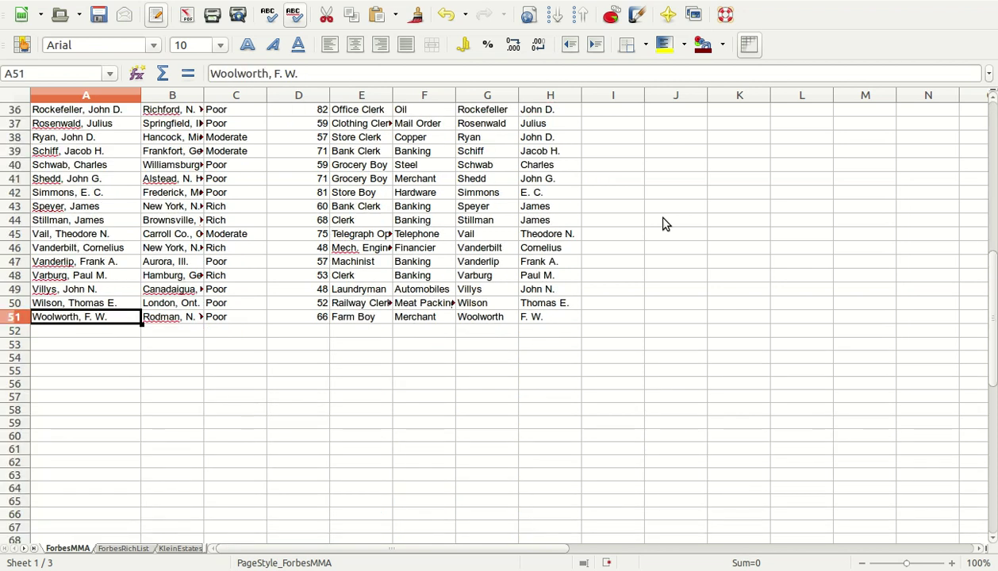
key("Up")
key("Up")
key("Up")
key("Up")
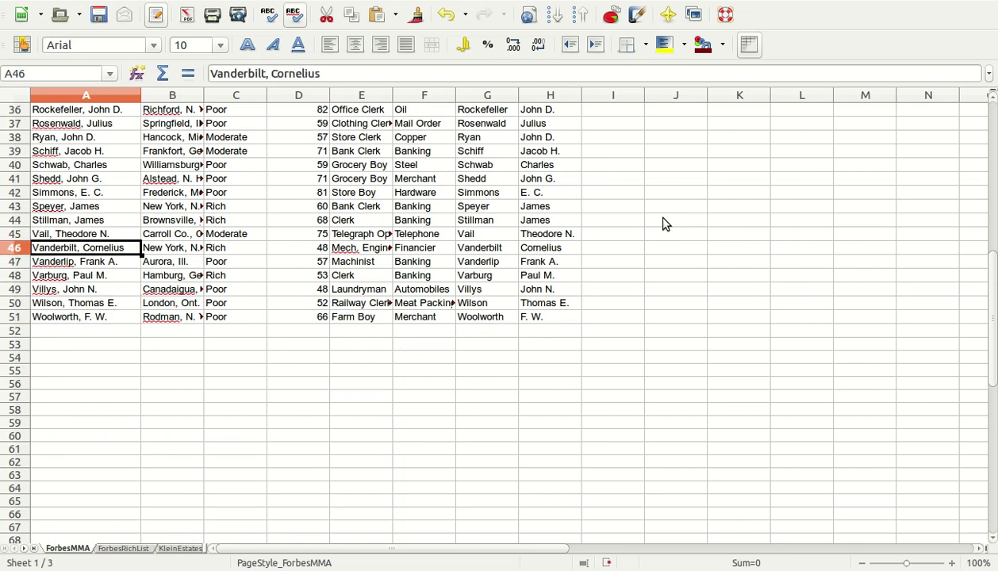
key("Up")
key("Up")
key("ctrl+Up")
key("Down")
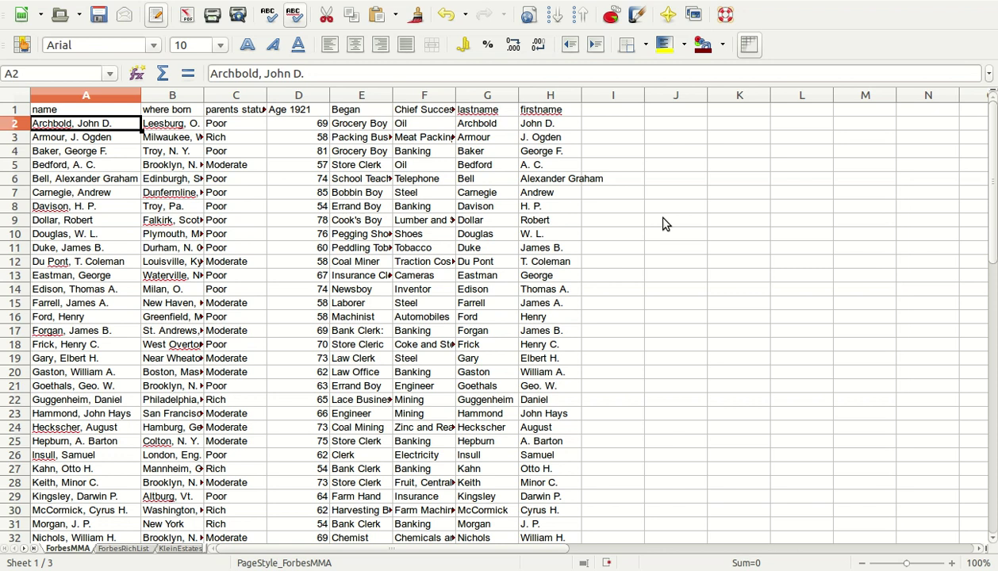
Open G2's lastname formula and step through its TRIM and LEFT parts.
key("ctrl+Right")
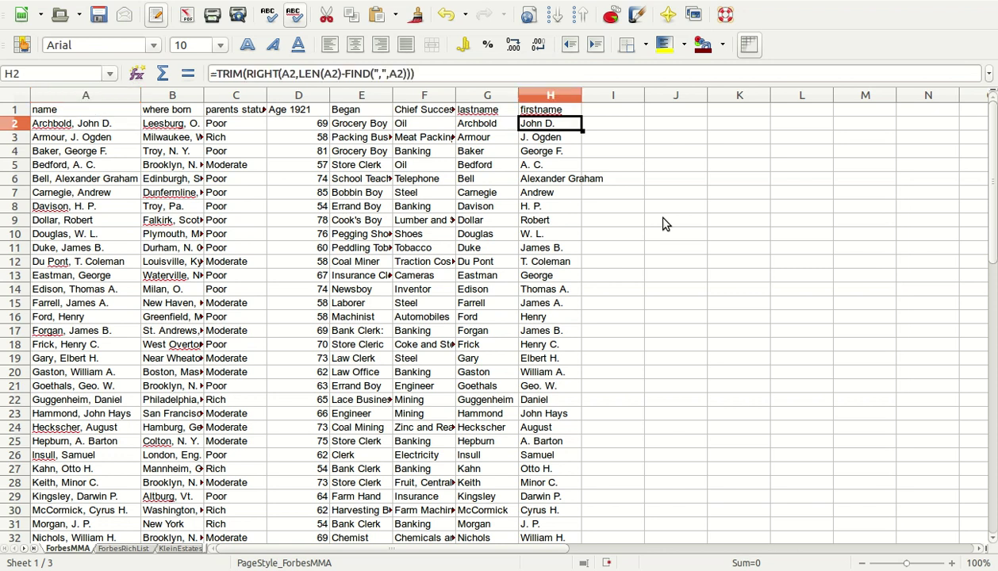
key("Left")
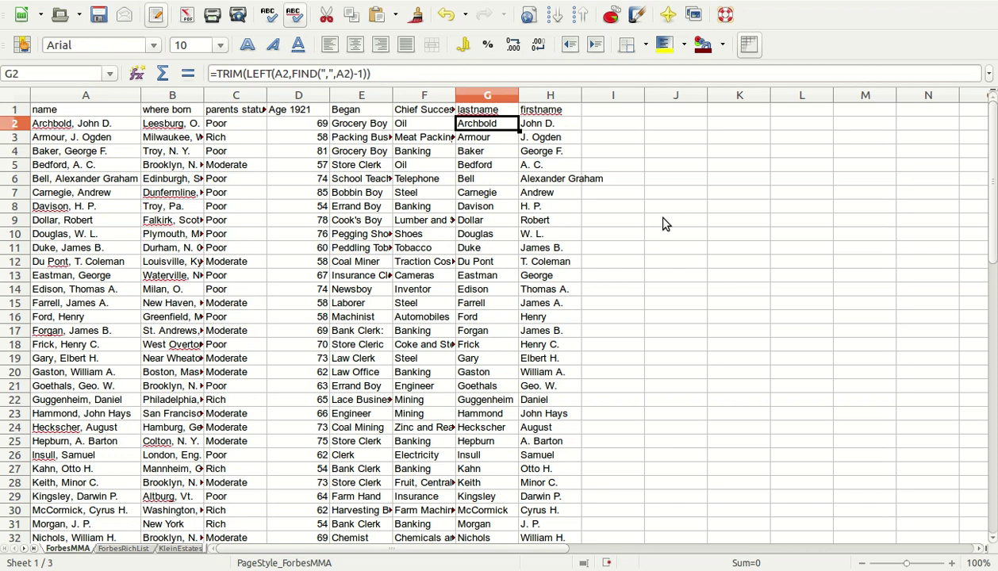
double_click(229, 73)
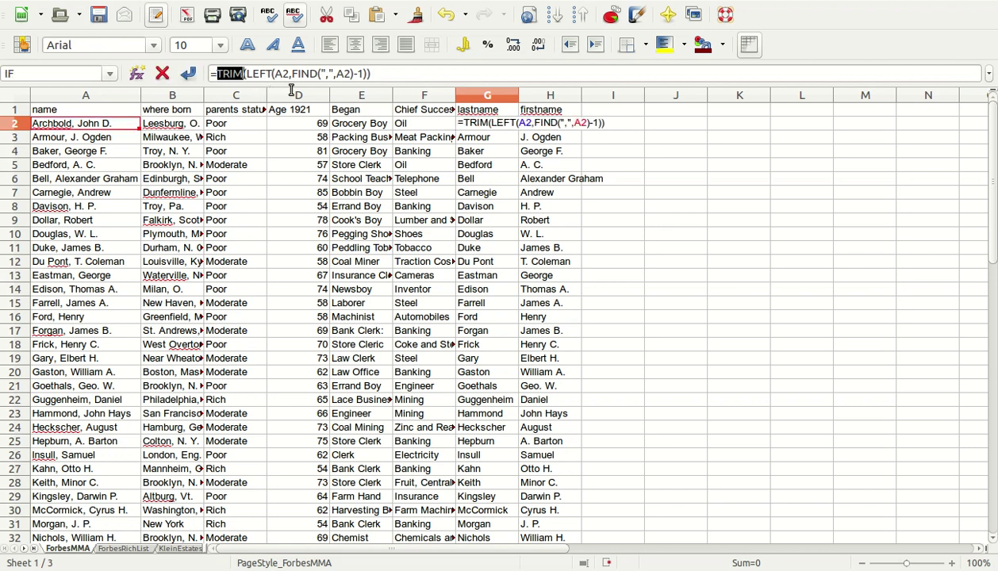
key("Right")
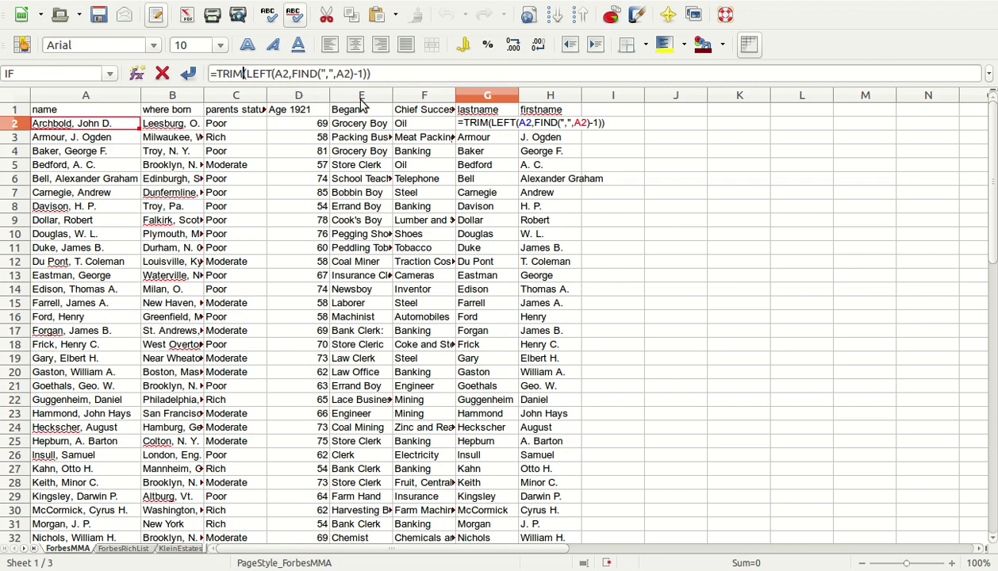
key("Right")
key("Right")
key("Right")
key("Right")
key("Right")
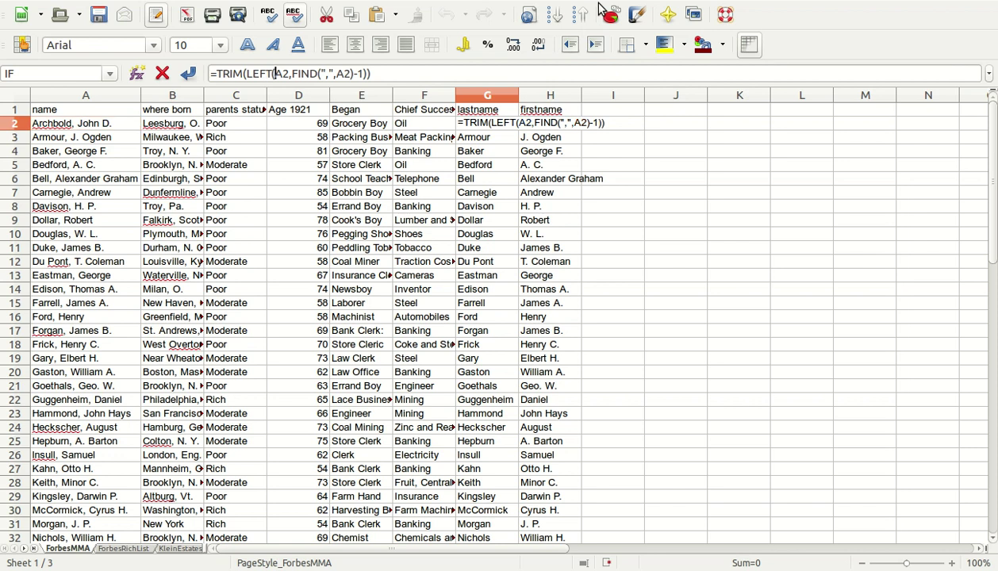
key("Right")
key("Left")
Walk through the FIND comma and A2 reference, leaving G2's formula unchanged.
key("Right")
key("Right")
key("Right")
key("Right")
key("Right")
key("Right")
key("Right")
key("Right")
key("Right")
key("Right")
key("Right")
key("Right")
key("Right")
key("Right")
key("Left")
key("Left")
key("Left")
key("Left")
key("Left")
key("Right")
key("Right")
key("Right")
key("Left")
key("Right")
key("Right")
key("Right")
key("Left")
key("Left")
key("ctrl+Left")
key("ctrl+Left")
key("Right")
key("Left")
key("Left")
key("Left")
key("Return")
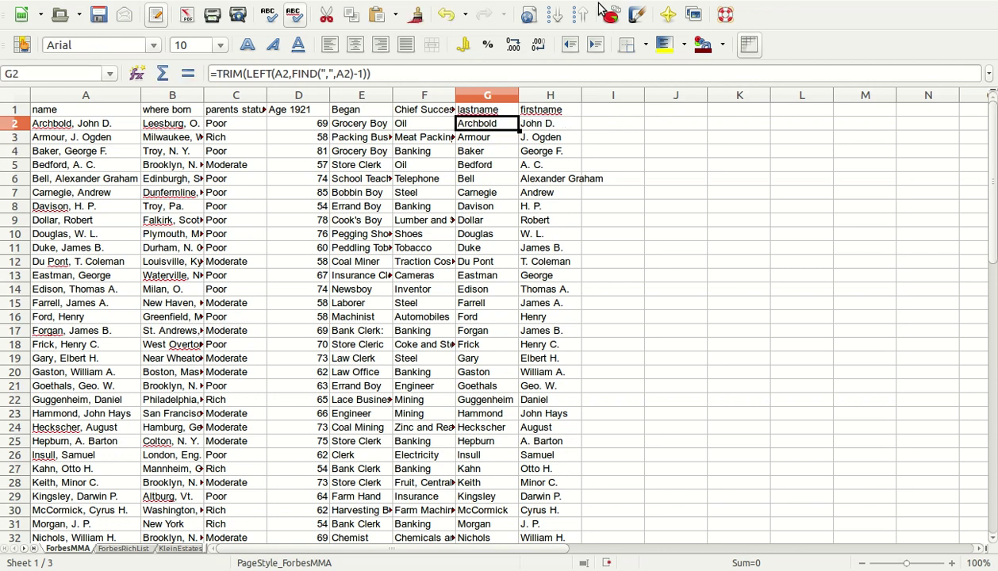
Open H2's firstname formula for editing and move through the start of RIGHT.
key("Right")
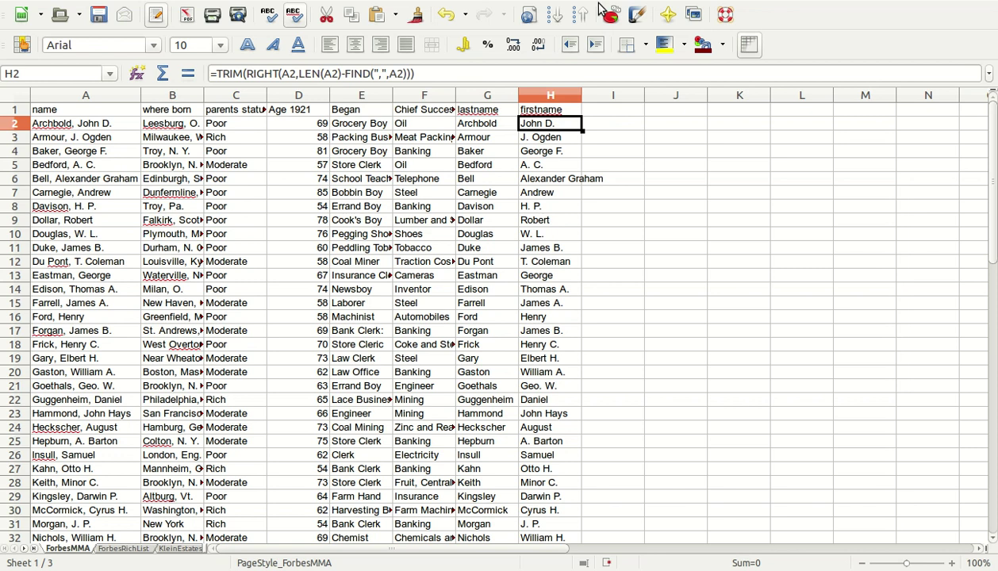
key("F2")
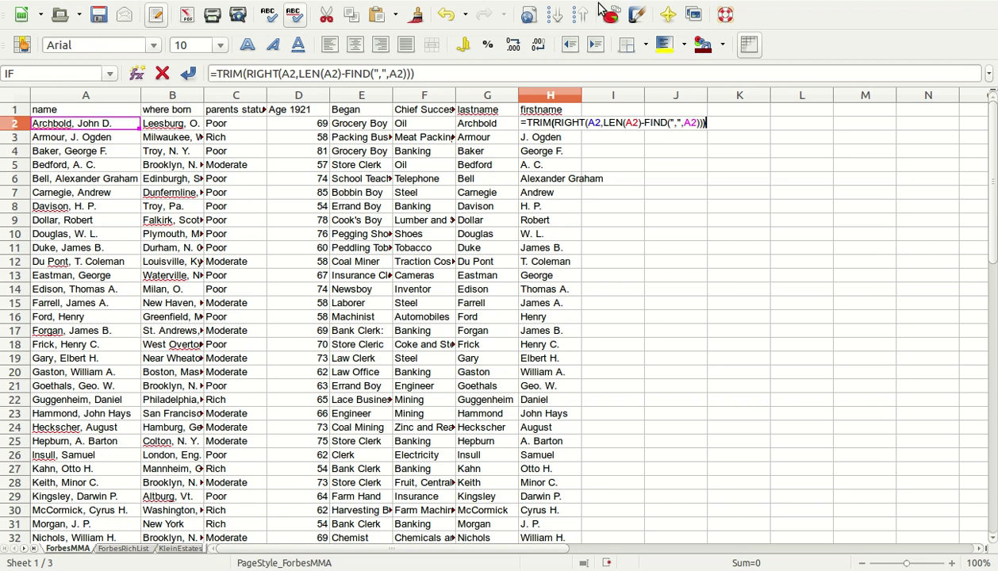
key("Left")
key("Left")
key("Left")
key("Left")
key("Left")
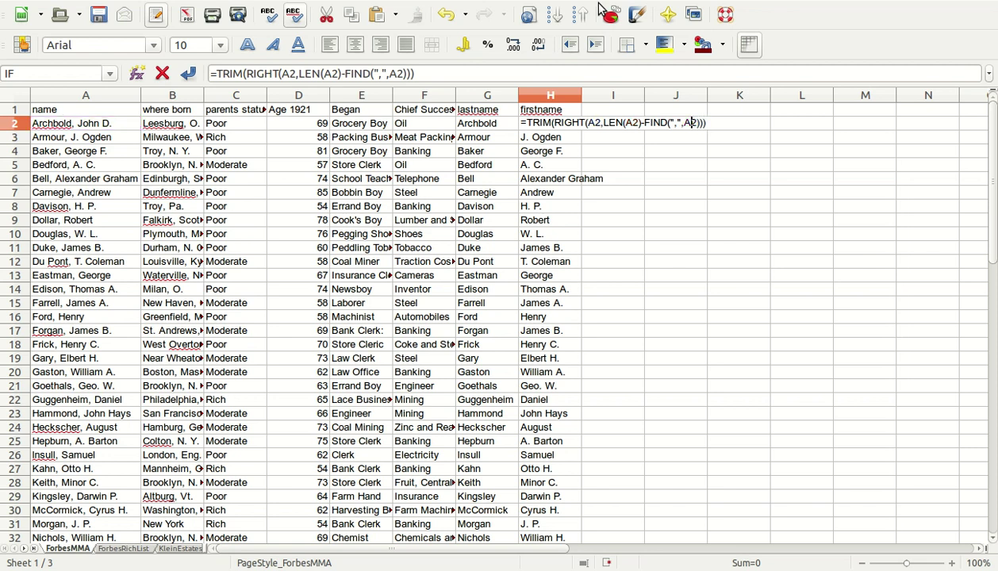
key("Left")
Step through RIGHT's A2 and LEN parts and delete the comma inside FIND's quotes.
key("Left")
key("Left")
key("Left")
key("Left")
key("Left")
key("Left")
key("Left")
key("Left")
key("Left")
key("Left")
key("Right")
key("Right")
key("Right")
key("Right")
key("Right")
key("Right")
key("Right")
key("Left")
key("Left")
key("Right")
key("Right")
key("Right")
key("Right")
key("Right")
key("Right")
key("Right")
key("Right")
key("Left")
key("Left")
key("Left")
key("Right")
key("Right")
key("Right")
key("Right")
key("Right")
key("Right")
key("Right")
key("Right")
key("Right")
key("Left")
key("Left")
key("Right")
key("Right")
key("BackSpace")
key("Left")
key("Left")
key("Left")
key("Right")
key("Right")
key("Right")
key("Right")
key("Right")
key("Left")
key("Left")
key("Left")
key("Left")
key("Left")
key("Left")
key("Left")
key("Left")
key("Left")
key("Left")
Remove TRIM from H2 to reveal ' John D.' with a leading space, then undo to restore it.
key("BackSpace")
key("BackSpace")
key("BackSpace")
key("Return")
key("Up")
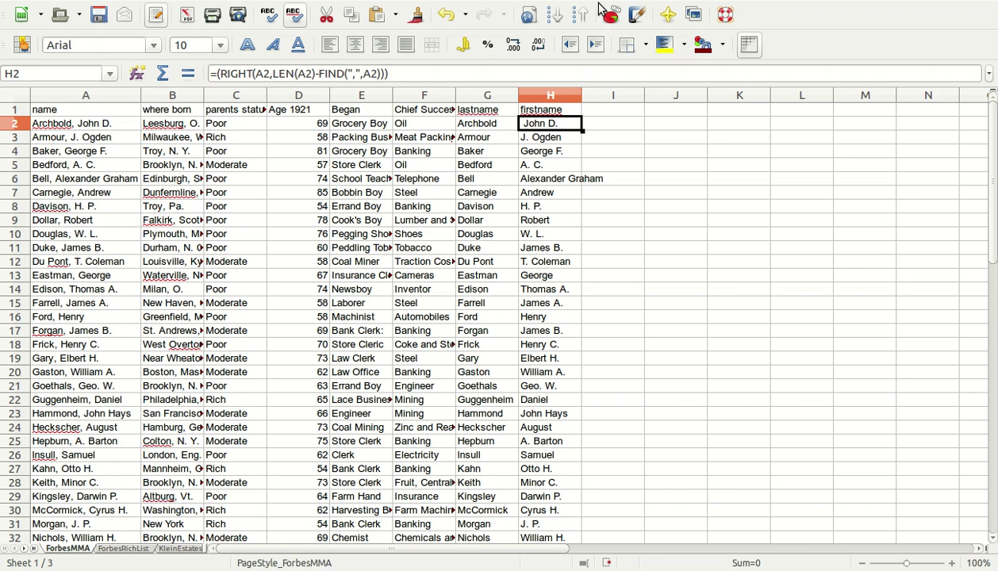
key("Down")
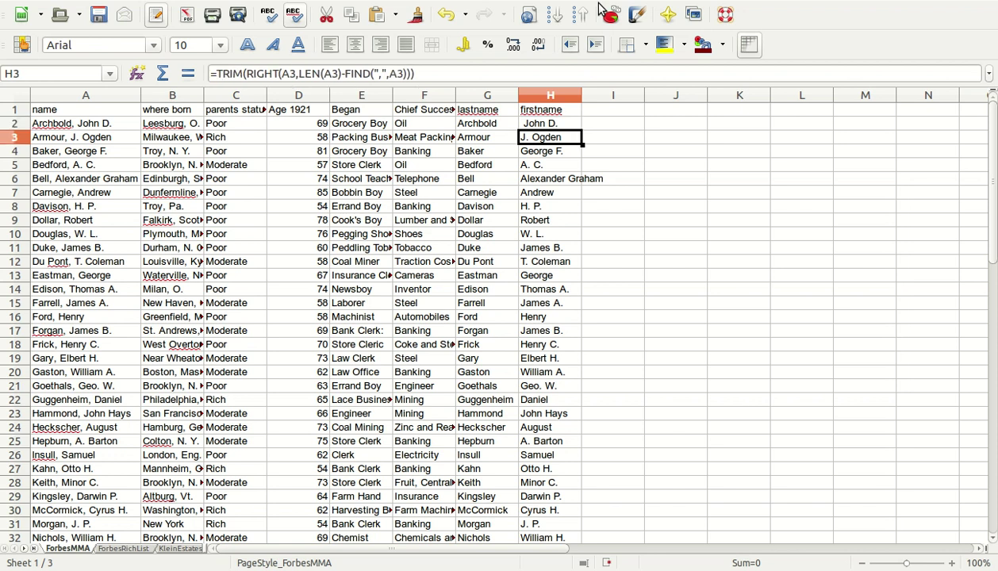
key("ctrl+z")
key("Down")
key("Down")
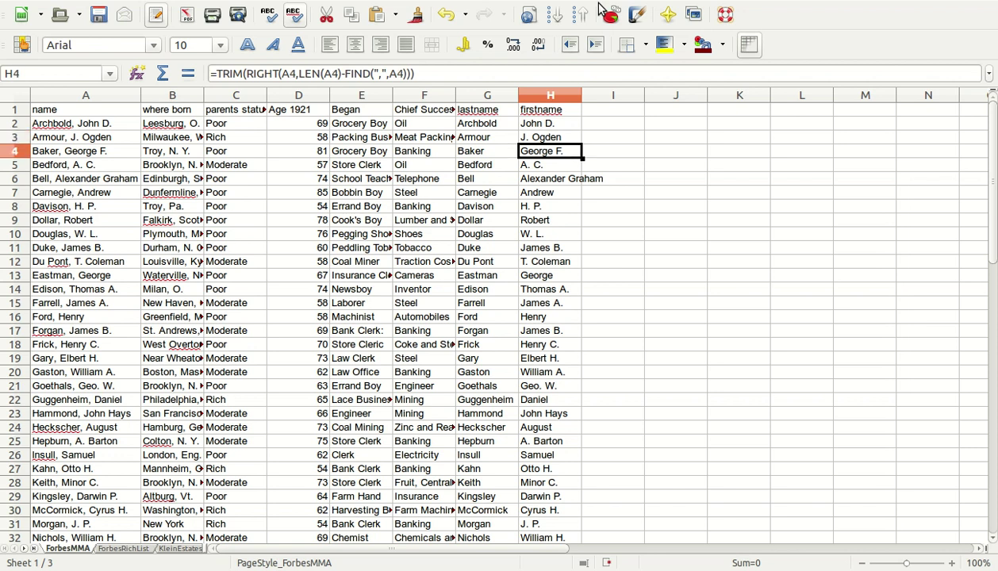